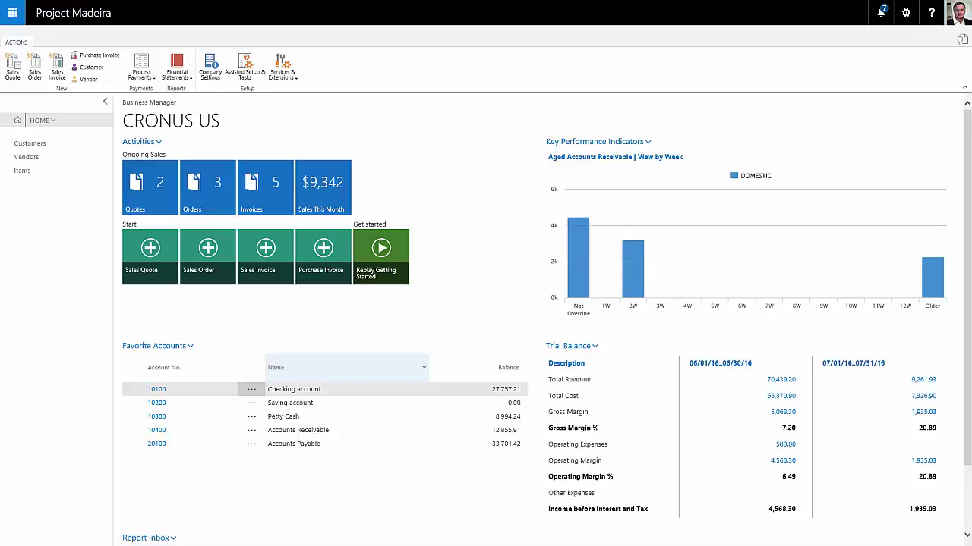
Step: Start a new sales quote for John Haddock Insurance Co. with an ATHENS Desk (1896-S) line
left_click(149, 254)
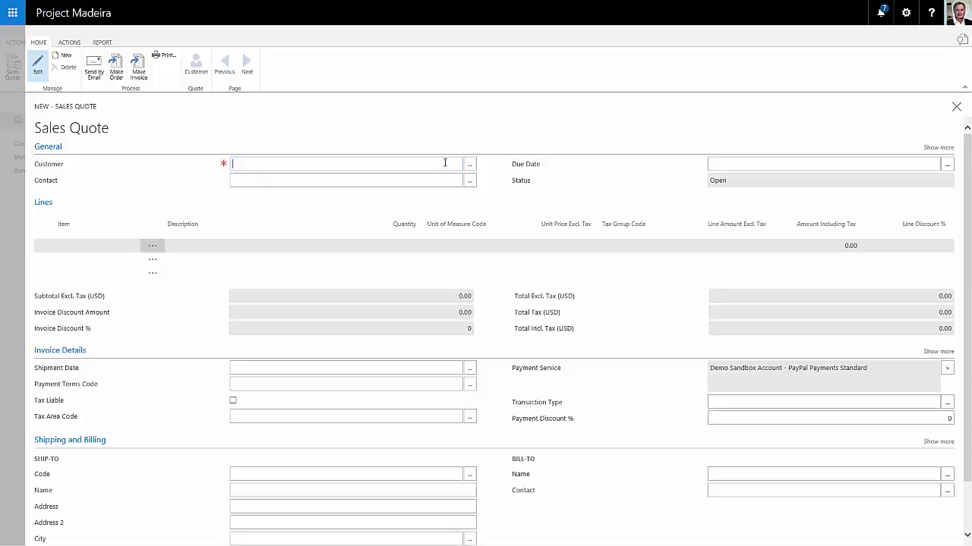
left_click(469, 166)
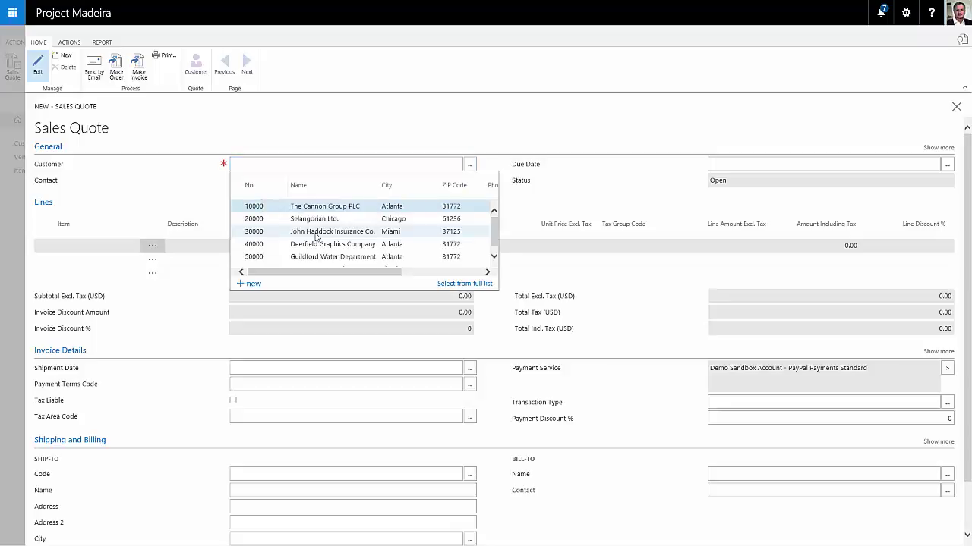
left_click(315, 232)
left_click(118, 247)
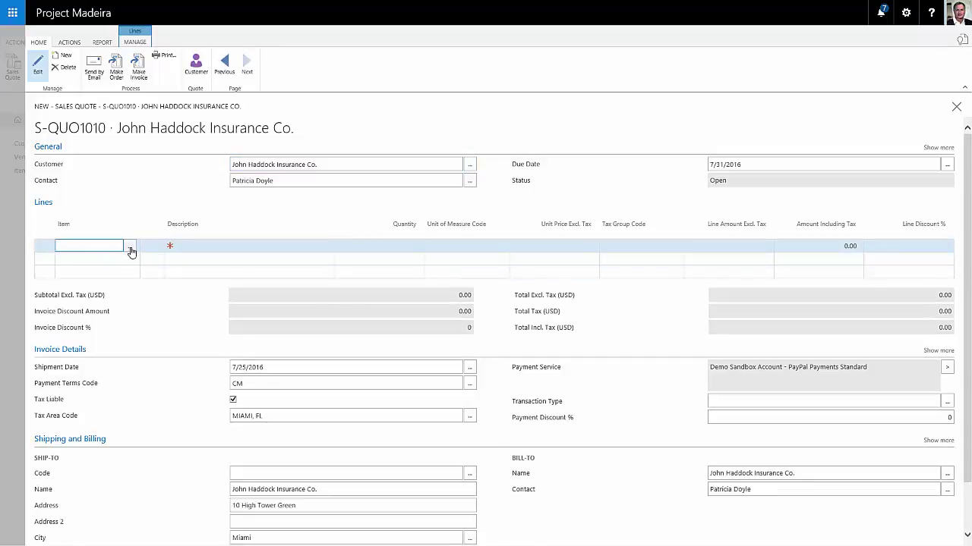
left_click(130, 247)
left_click(138, 304)
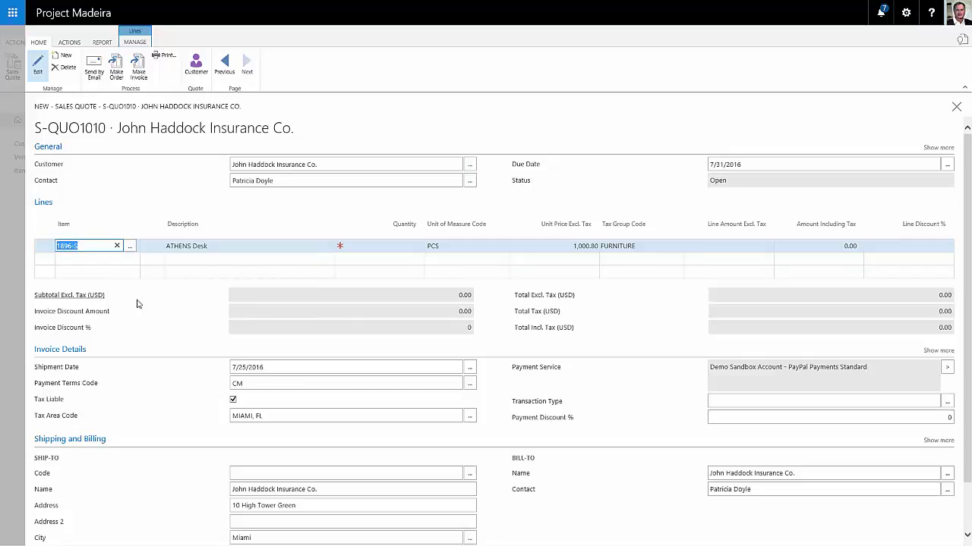
Step: Set the line quantity to 1 and email the 1,070.86 quote to the customer as a PDF
key("Tab")
key("Tab")
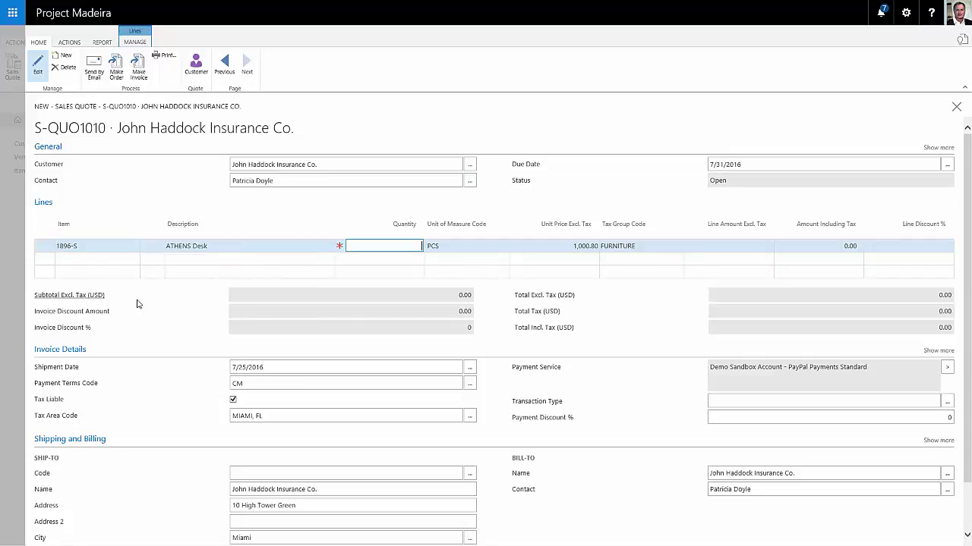
type("1")
key("Tab")
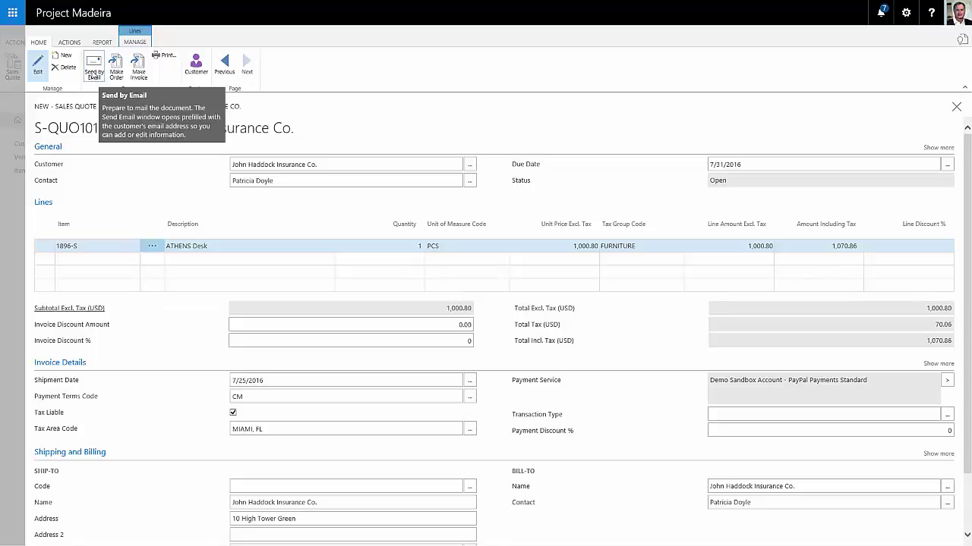
left_click(94, 76)
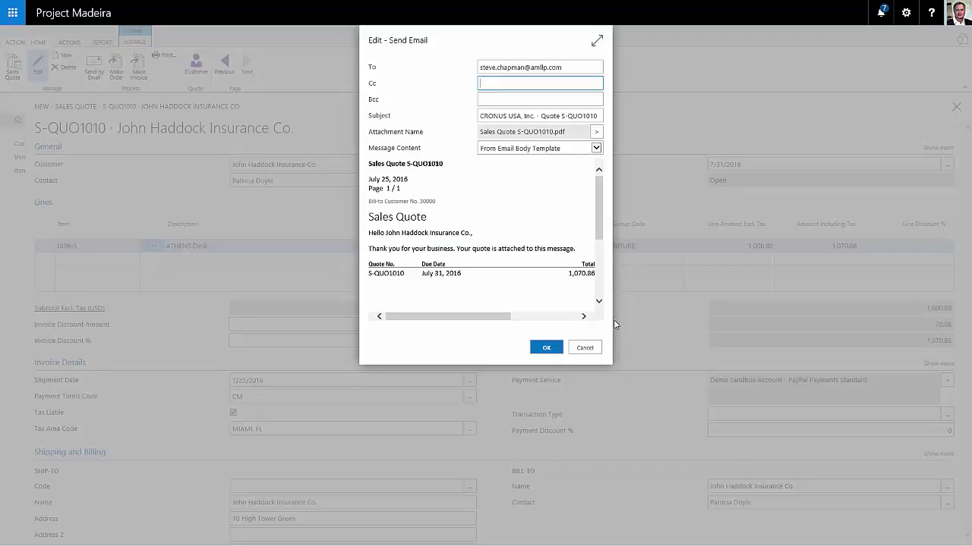
left_click(546, 349)
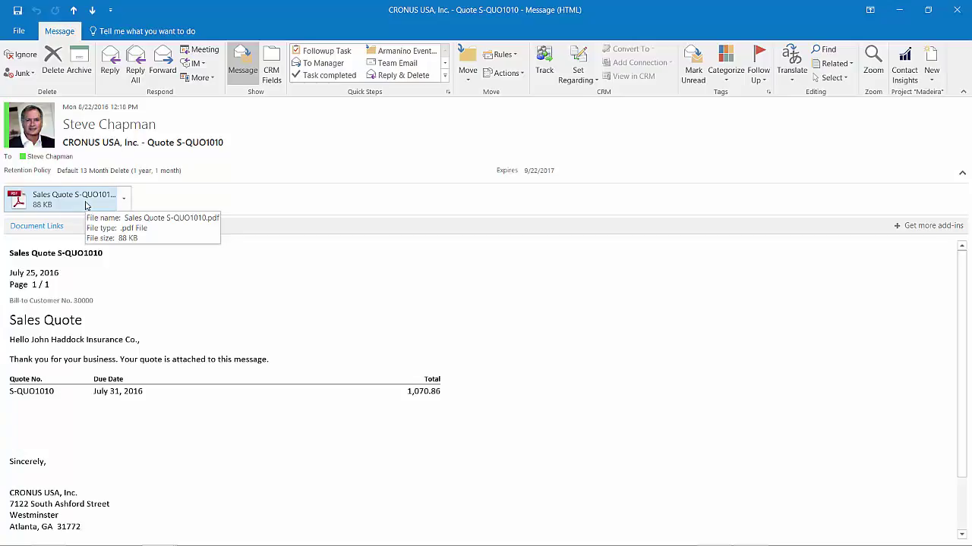
Step: Open the Sales Quote S-QUO1010.pdf attachment from the received email
double_click(86, 206)
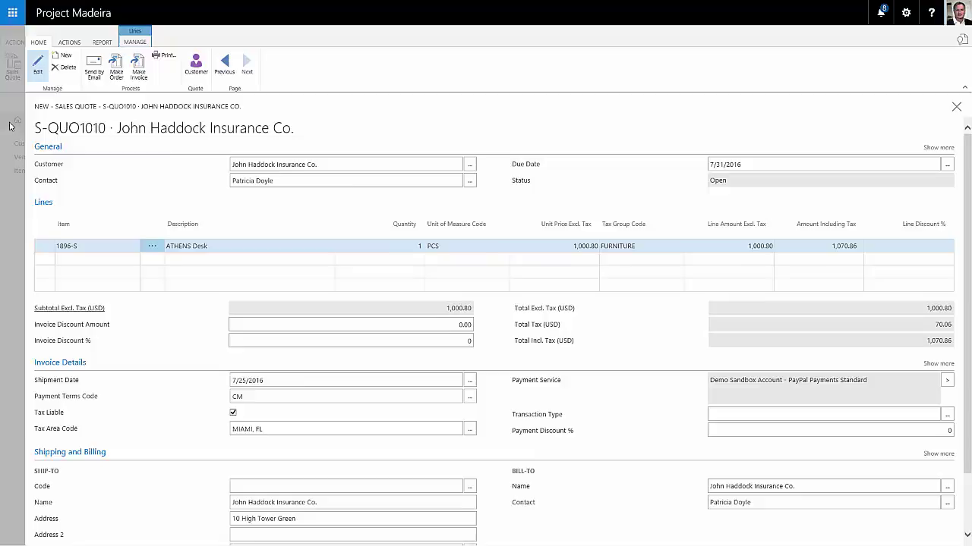
Step: Close the quote and reopen S-QUO1010 from the Quotes list on the home page
left_click(10, 126)
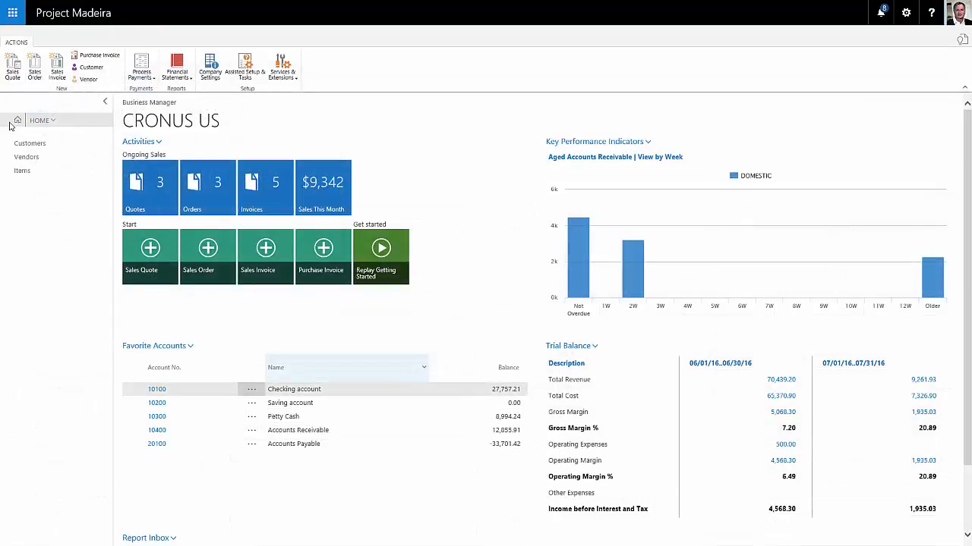
left_click(151, 190)
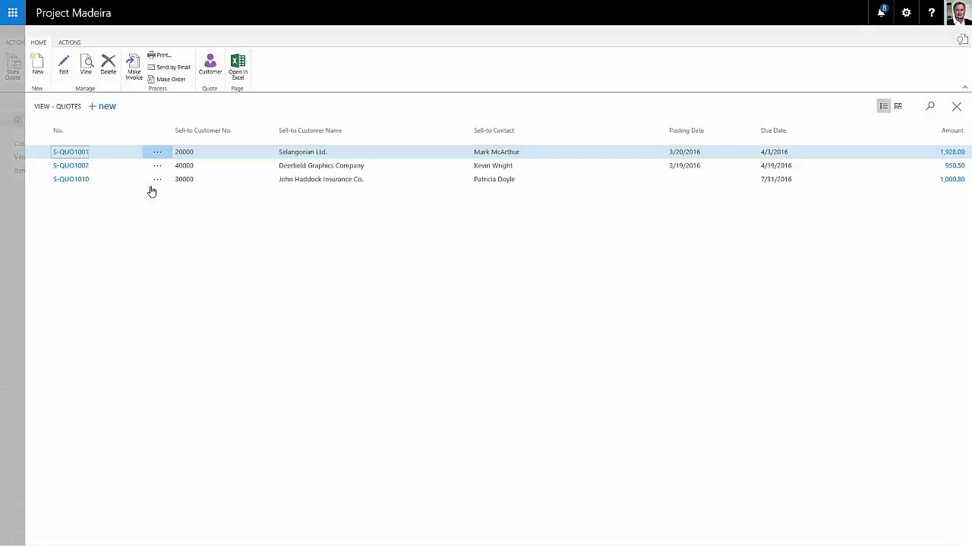
left_click(148, 183)
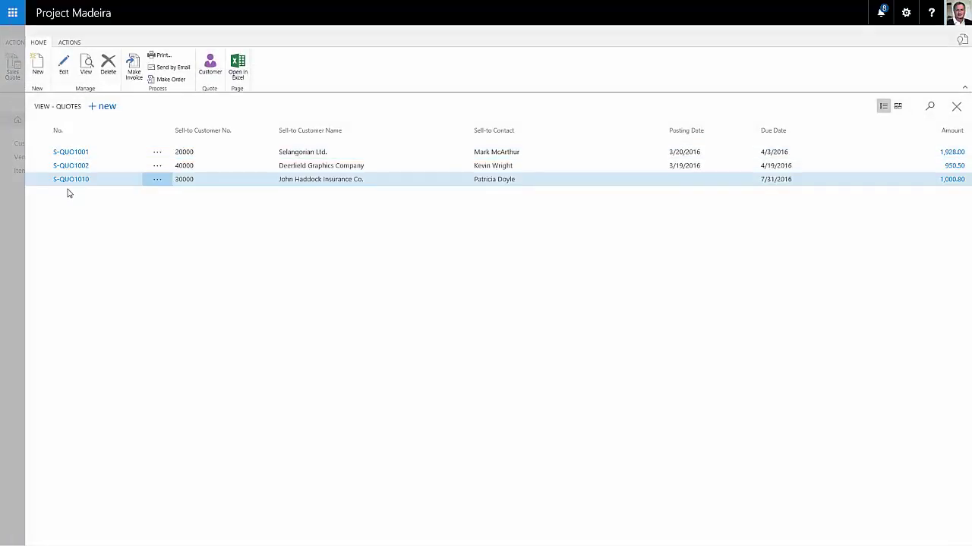
left_click(71, 180)
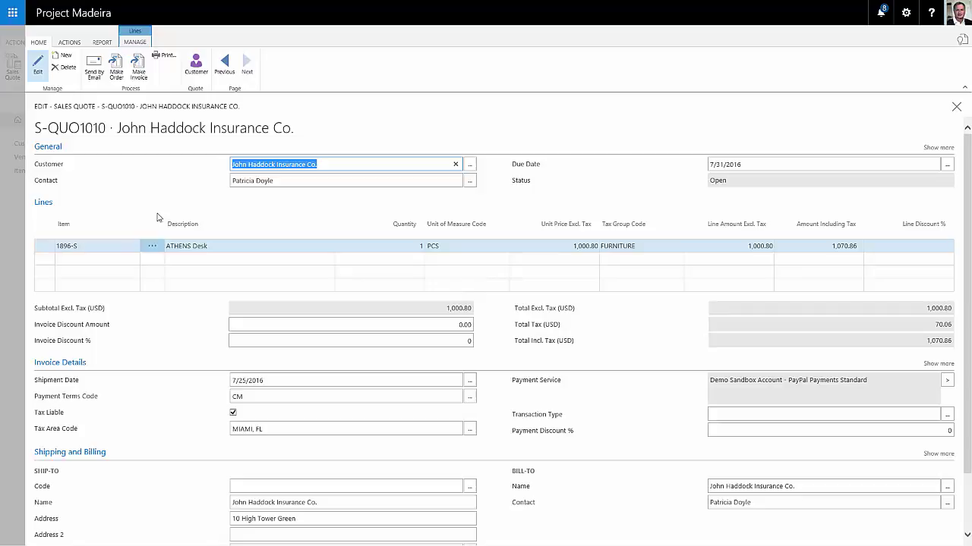
Step: Convert quote S-QUO1010 into a sales order and open the new order S-ORD101016
left_click(115, 74)
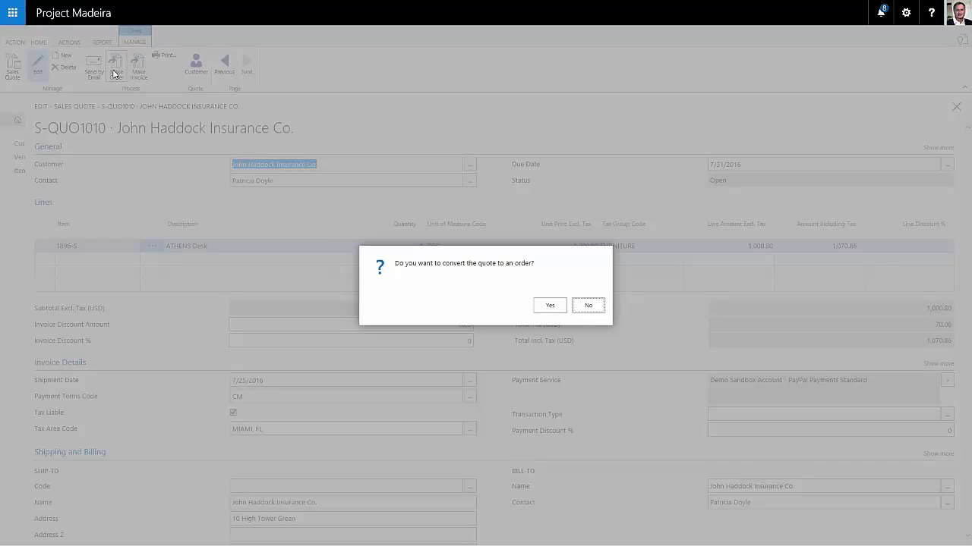
left_click(551, 309)
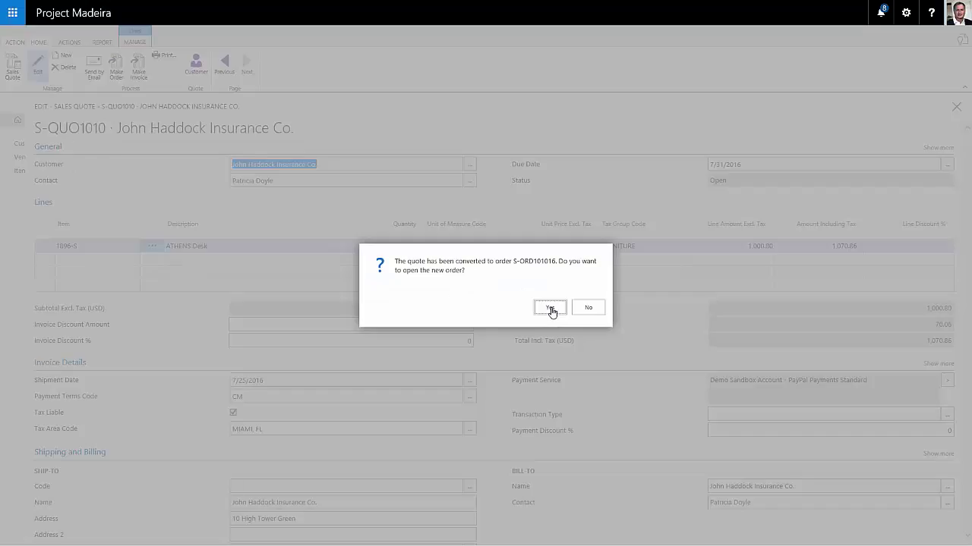
left_click(551, 309)
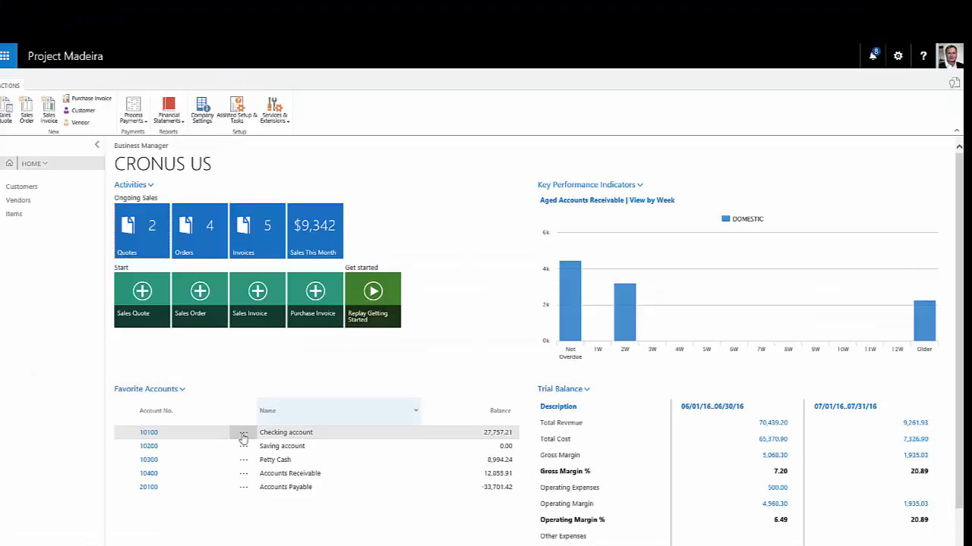
Step: Post order S-ORD101016 as Ship and Invoice and download the shipment document
left_click(202, 247)
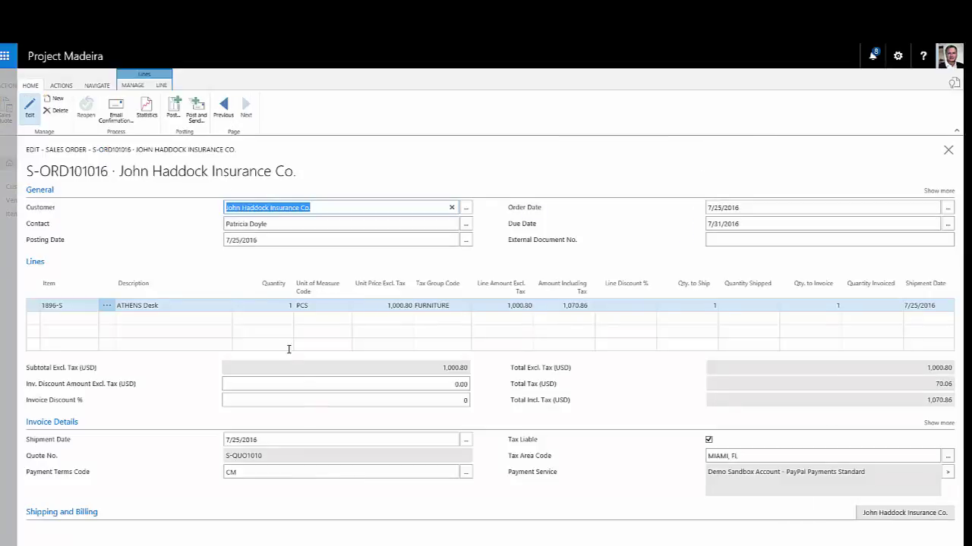
left_click(197, 115)
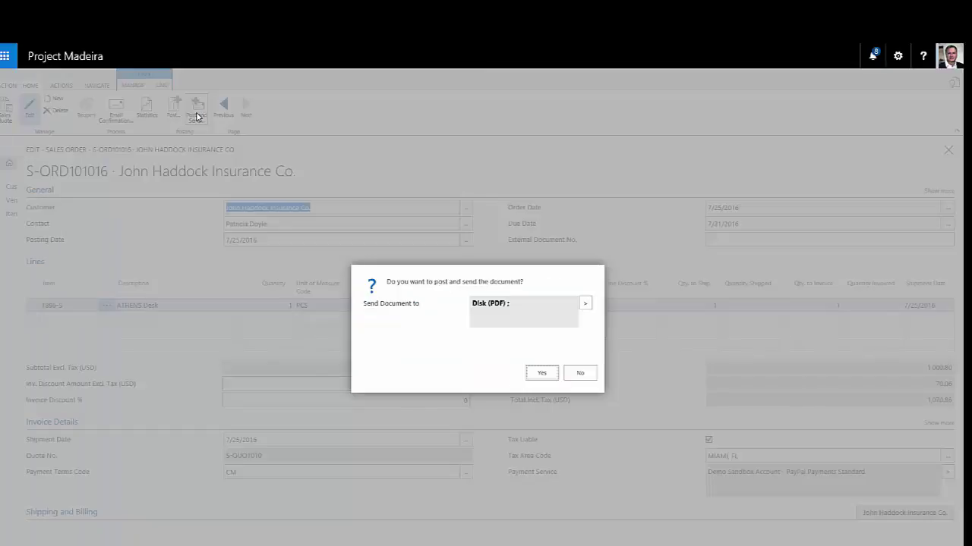
left_click(540, 375)
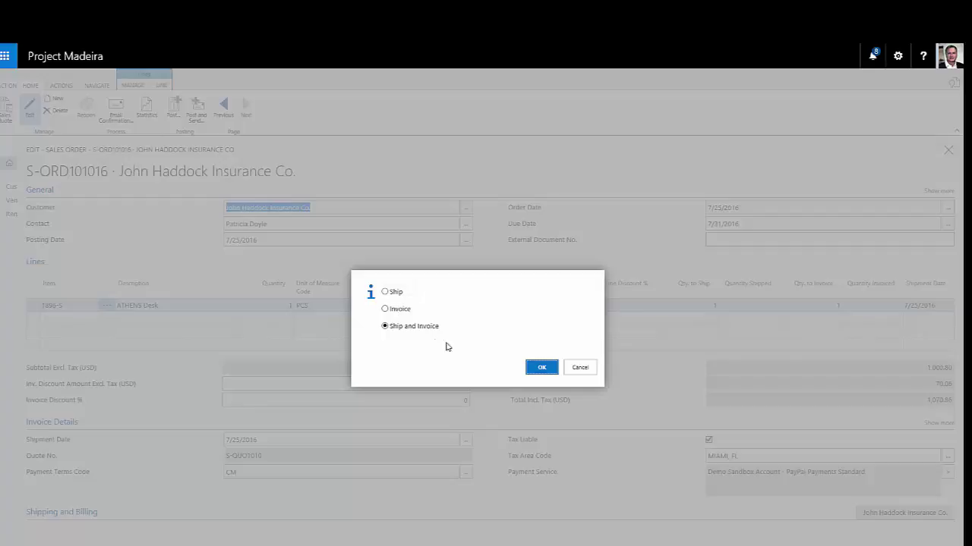
left_click(542, 368)
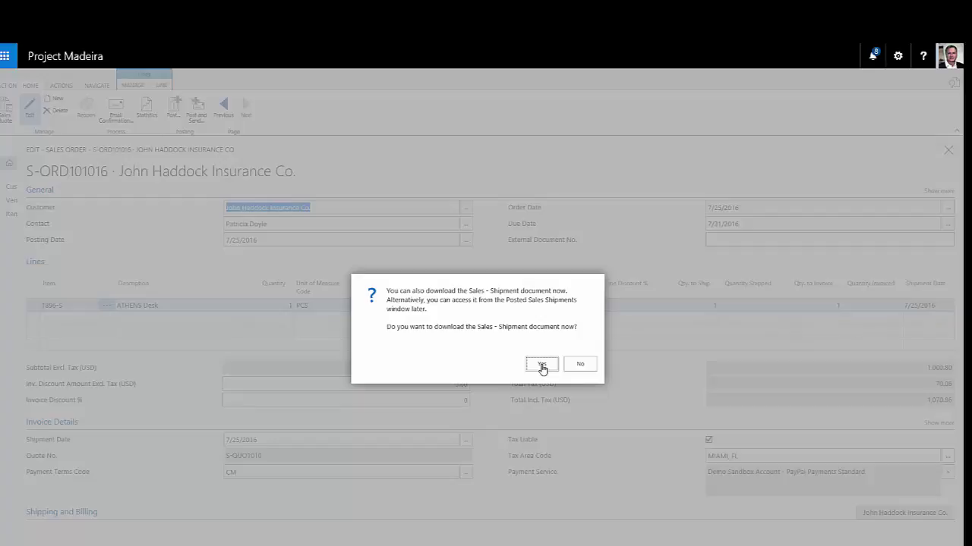
left_click(541, 365)
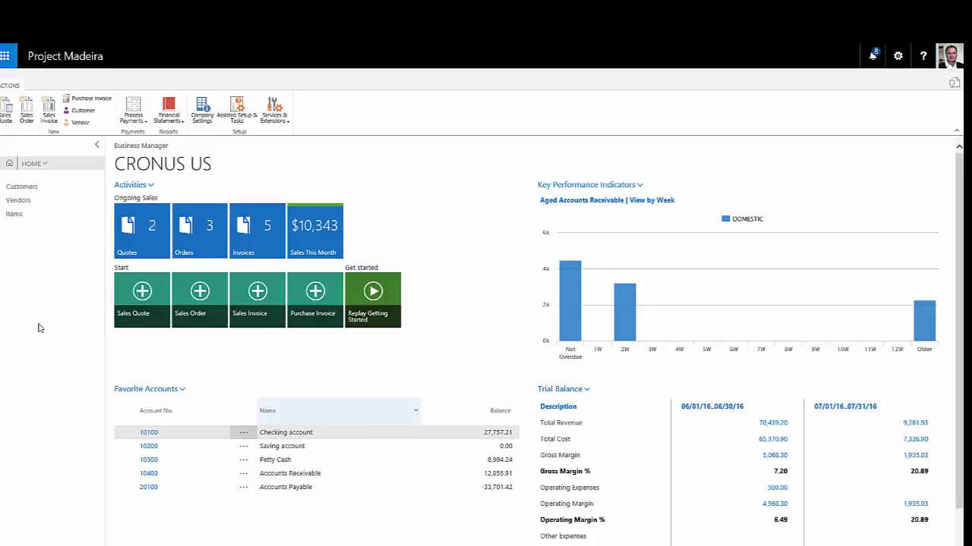
Step: Switch to the Finance area and show the Cash Receipt Journals list
left_click(33, 164)
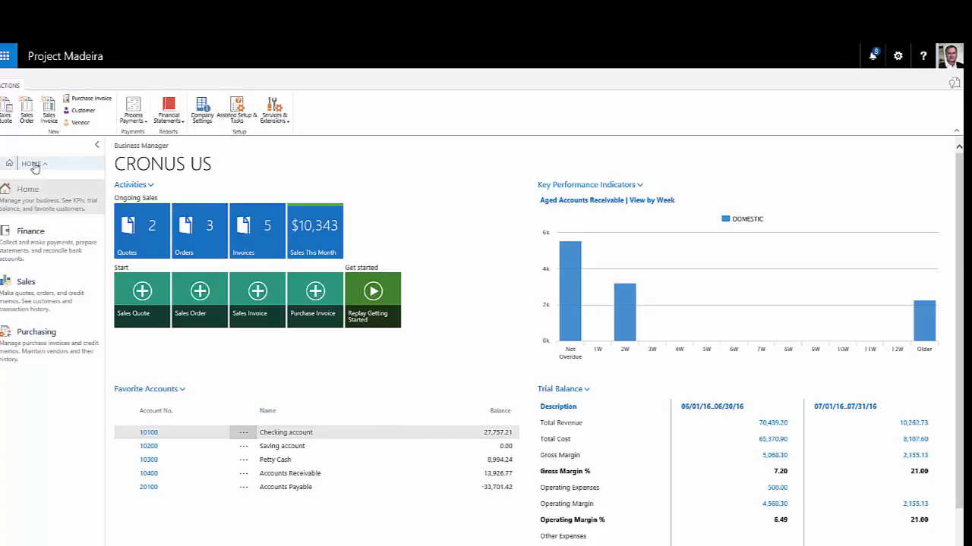
left_click(29, 241)
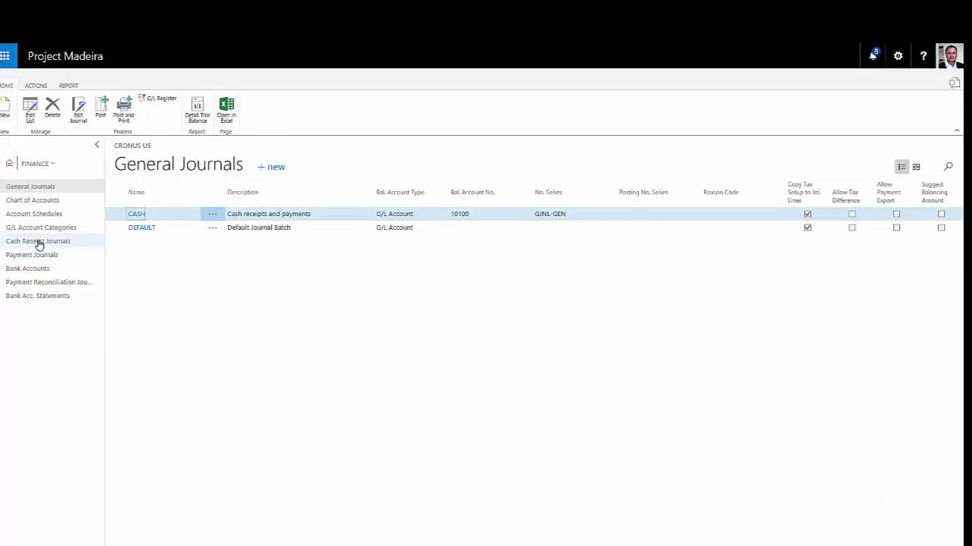
left_click(38, 242)
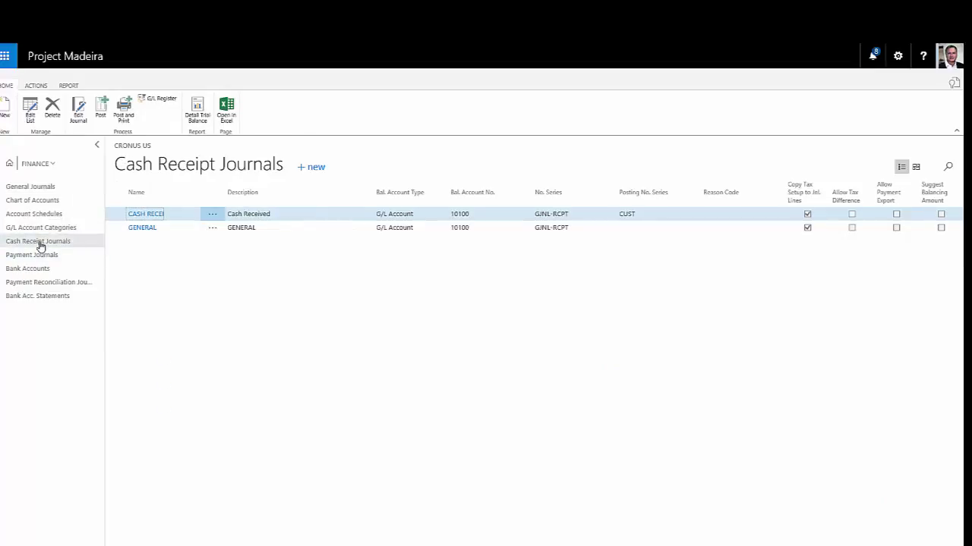
Step: Open the CASH RECEI batch and make the line a Payment with account type Customer
left_click(147, 215)
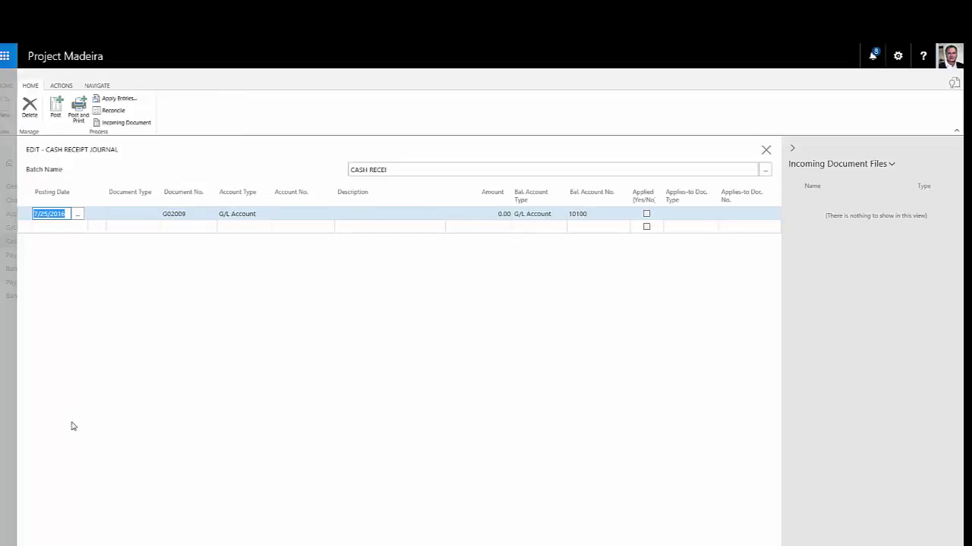
key("Tab")
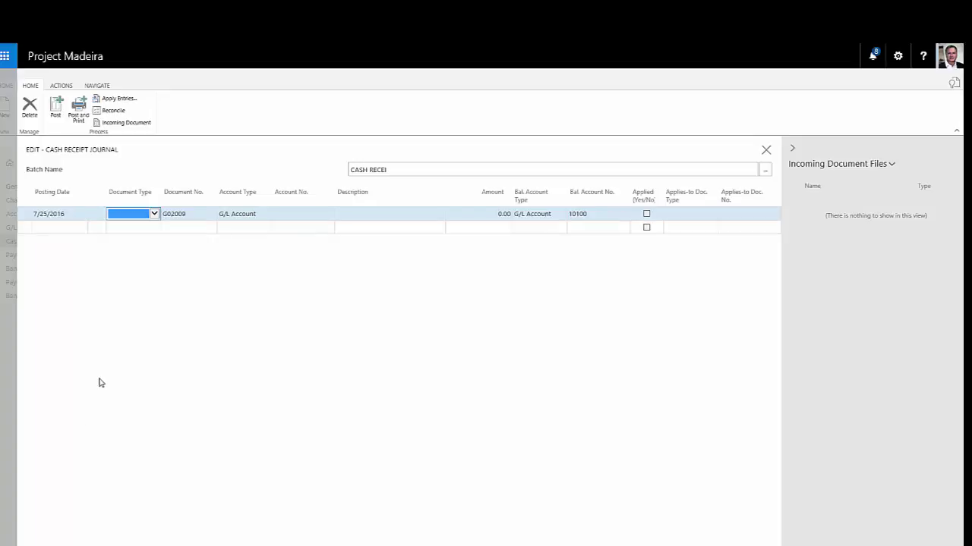
left_click(154, 215)
left_click(130, 224)
key("Tab")
key("Tab")
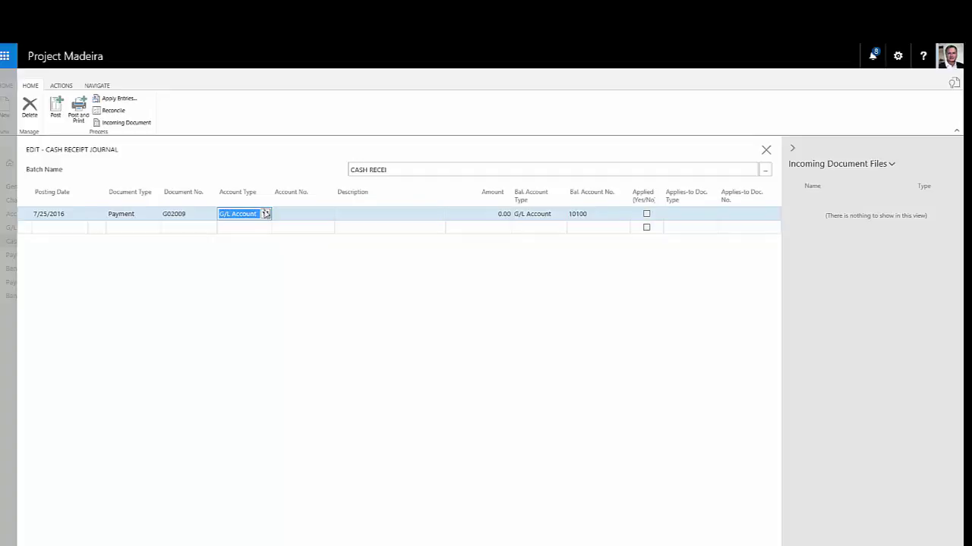
left_click(266, 215)
left_click(234, 223)
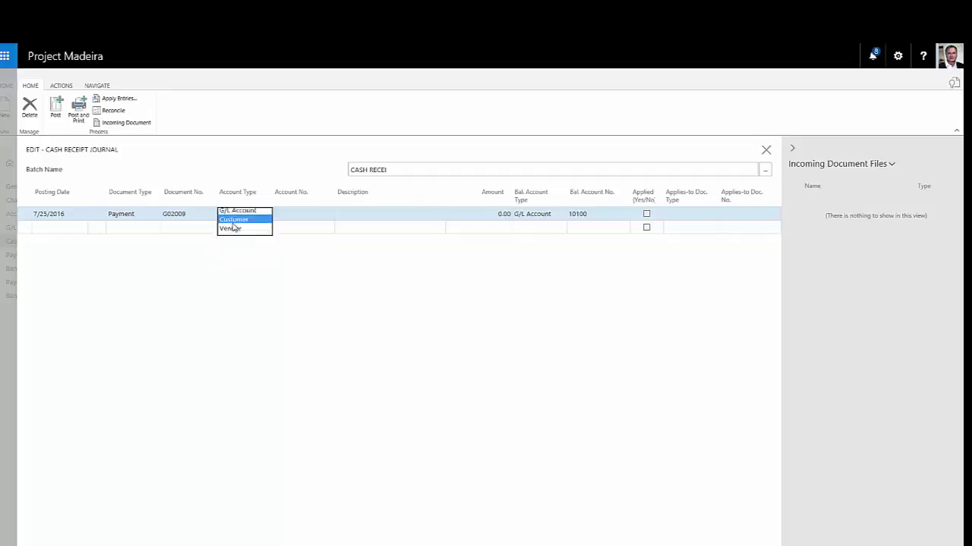
key("Tab")
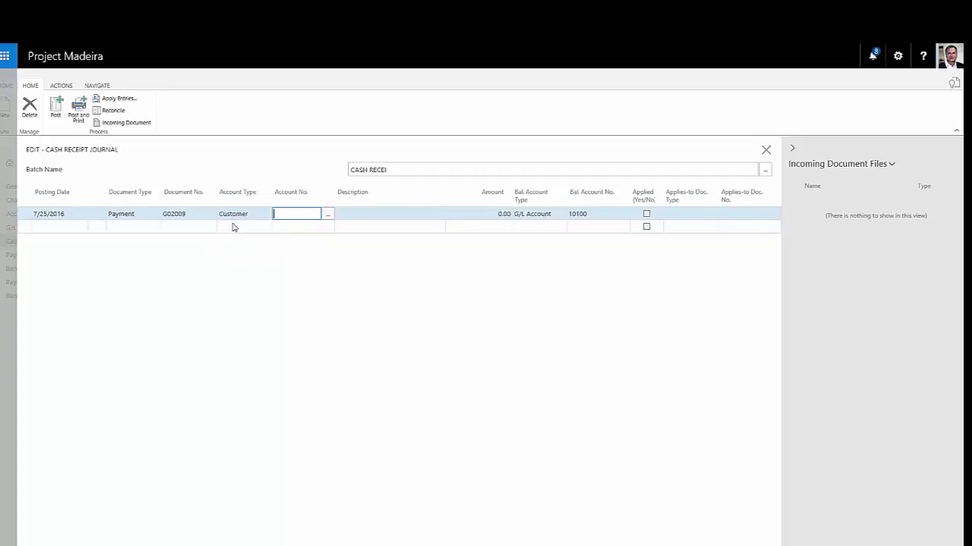
Step: Choose customer 30000 John Haddock Insurance Co. and enter amount -1,070.86
left_click(329, 215)
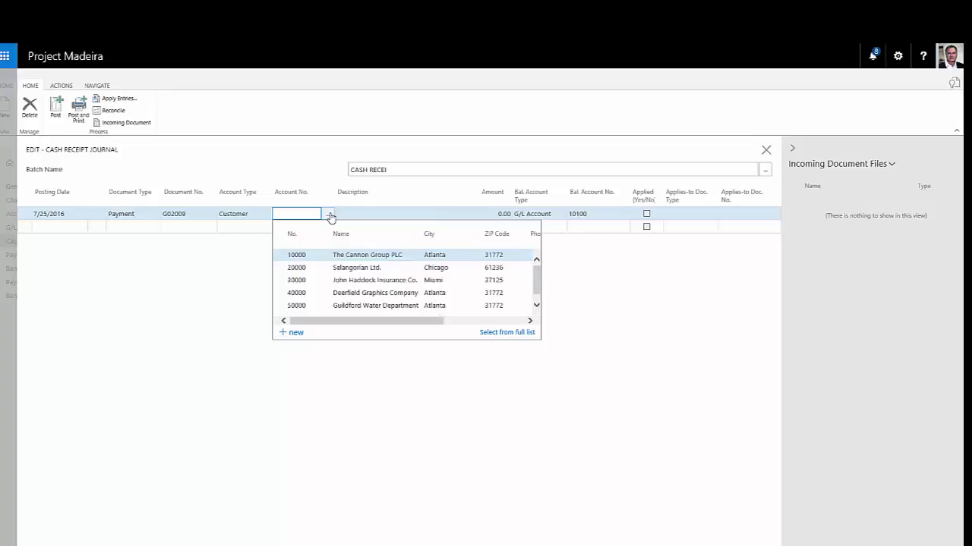
left_click(339, 280)
key("Tab")
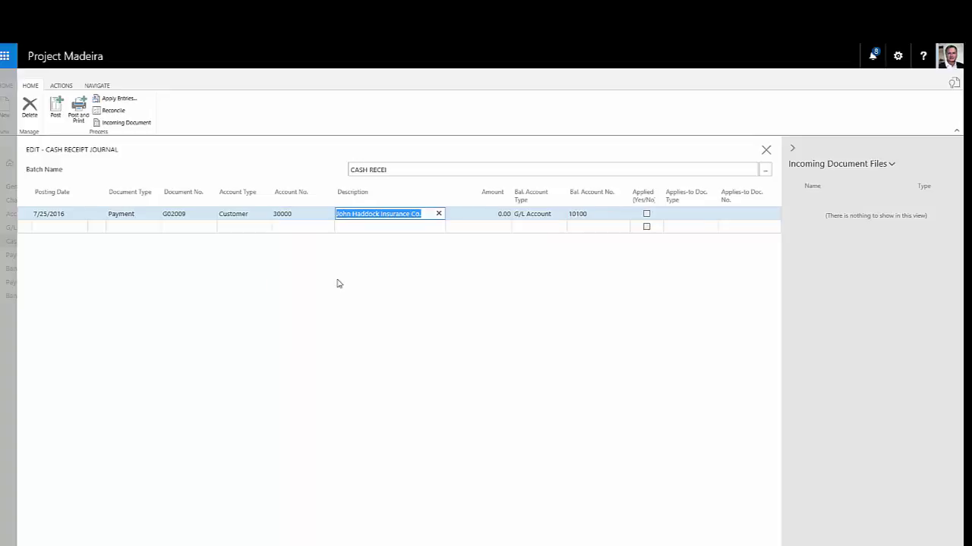
key("Tab")
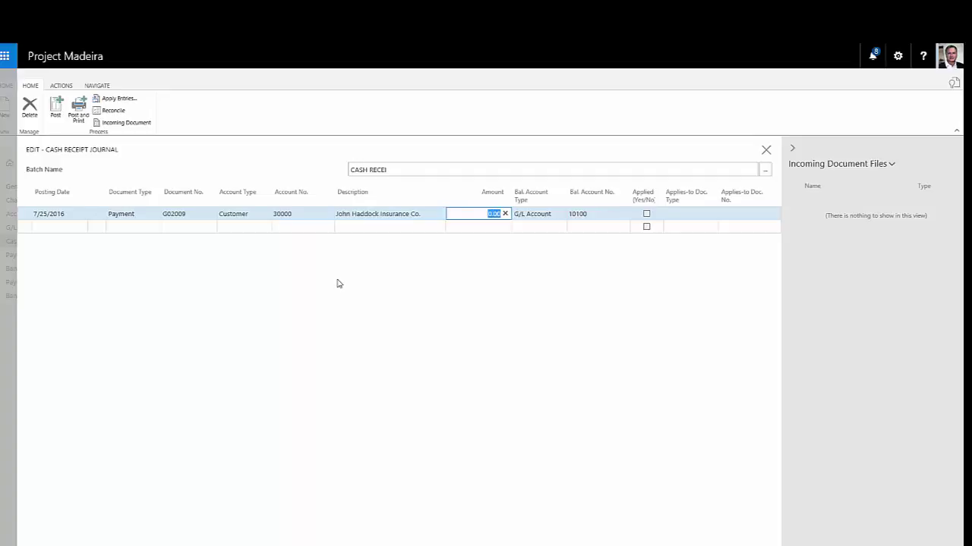
key("BackSpace")
type("-1,070.86")
key("Tab")
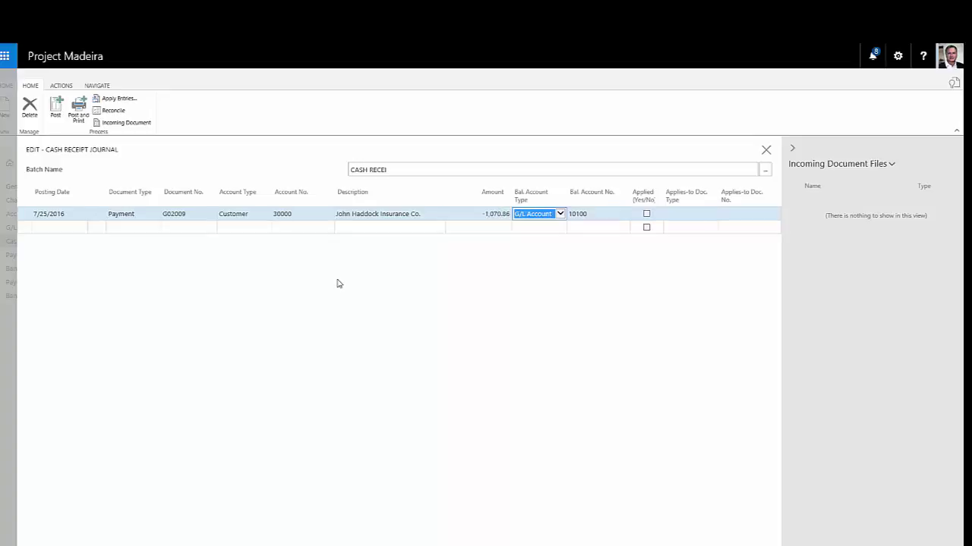
key("Tab")
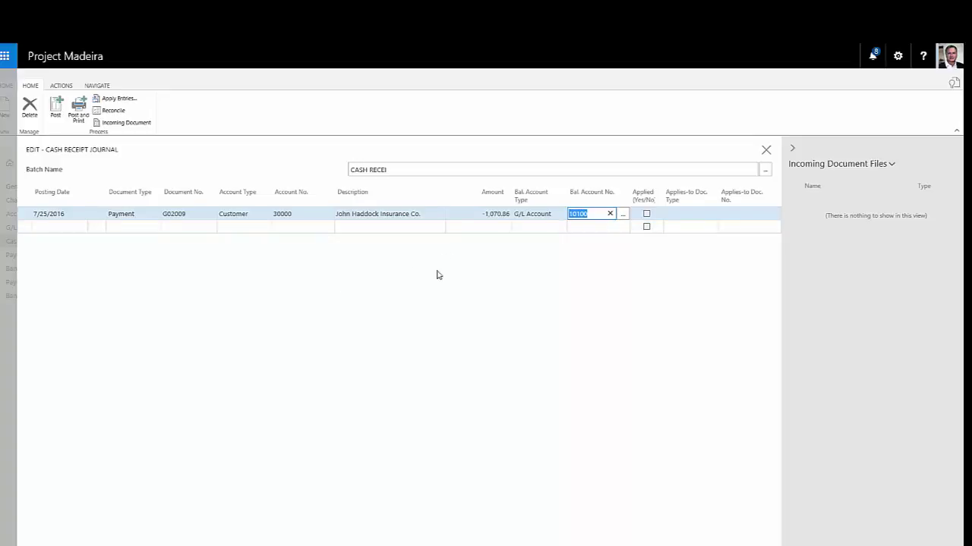
Step: Apply the payment to open invoice PS-INV103088 by setting its Applies-to ID
left_click(126, 101)
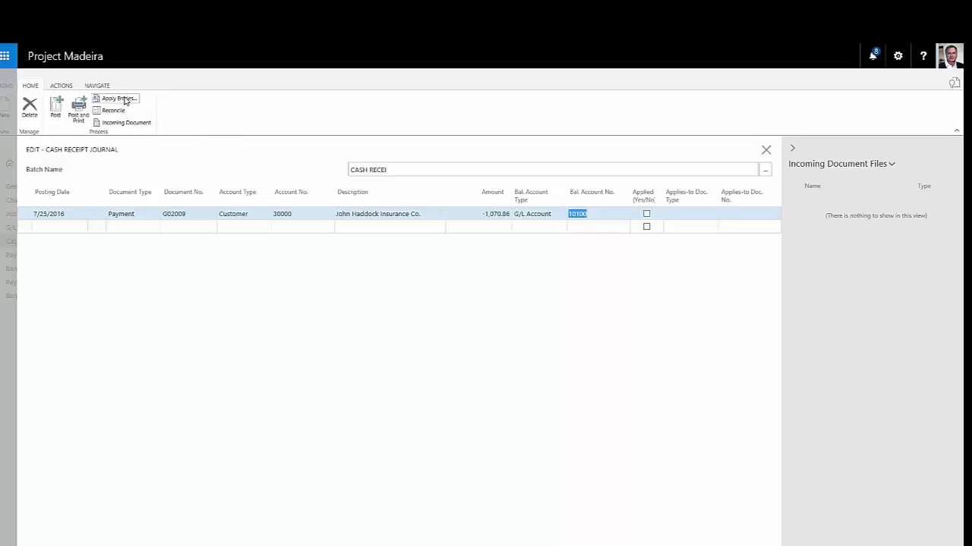
left_click(122, 99)
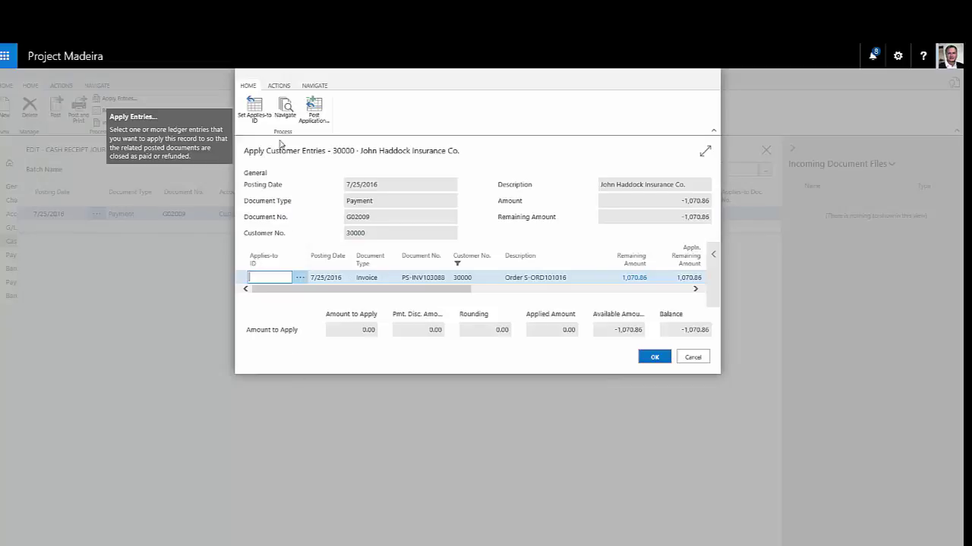
left_click(255, 106)
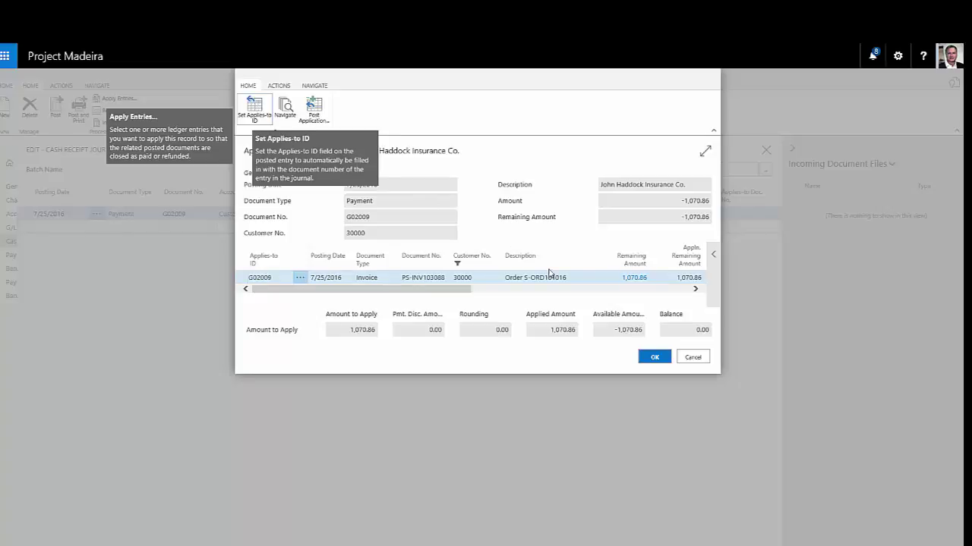
left_click(654, 359)
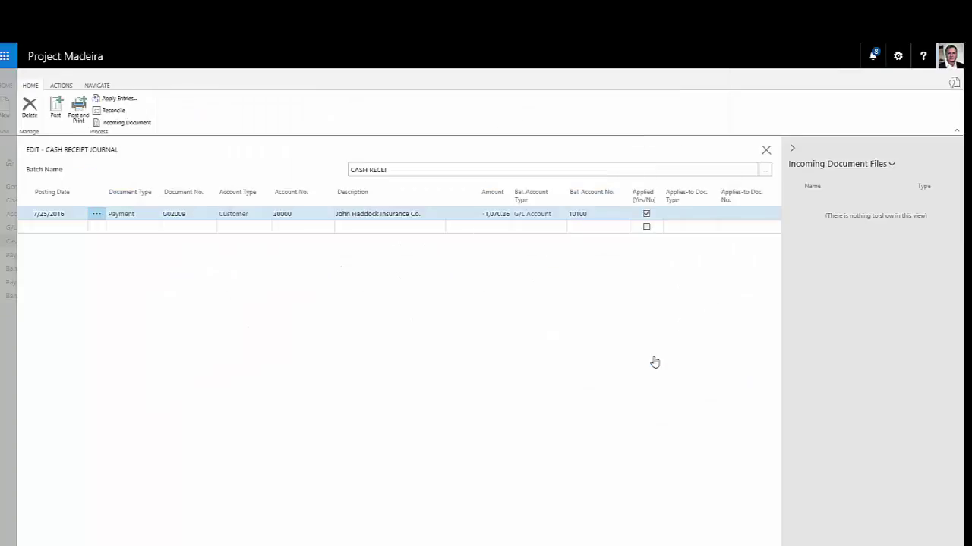
Step: Post the payment journal line and print its G/L register
left_click(77, 115)
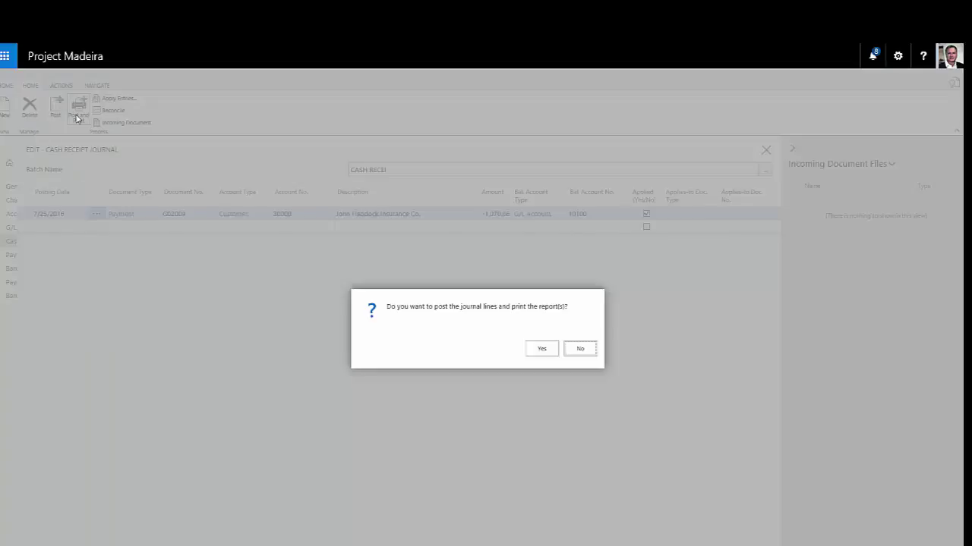
left_click(541, 348)
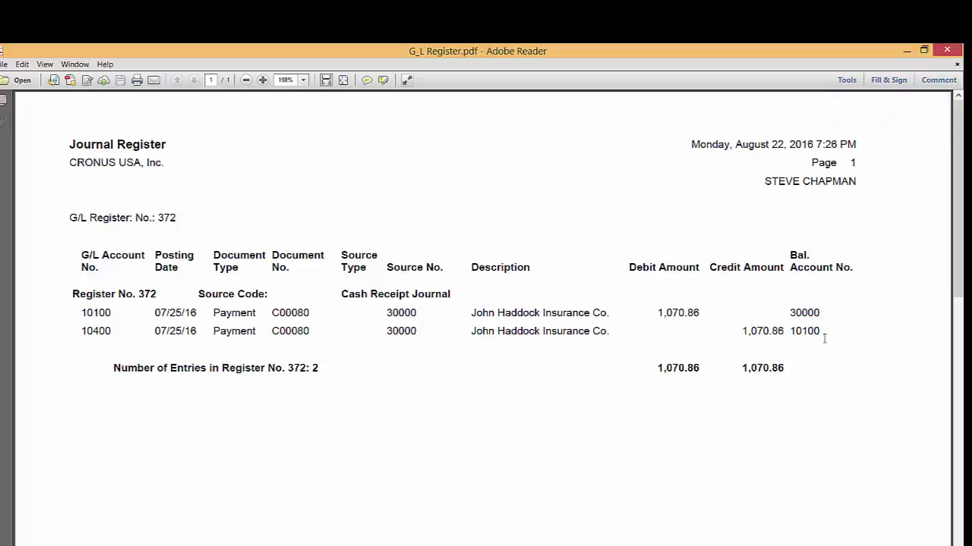
Step: Close the G/L Register 372 report in Adobe Reader
left_click(947, 50)
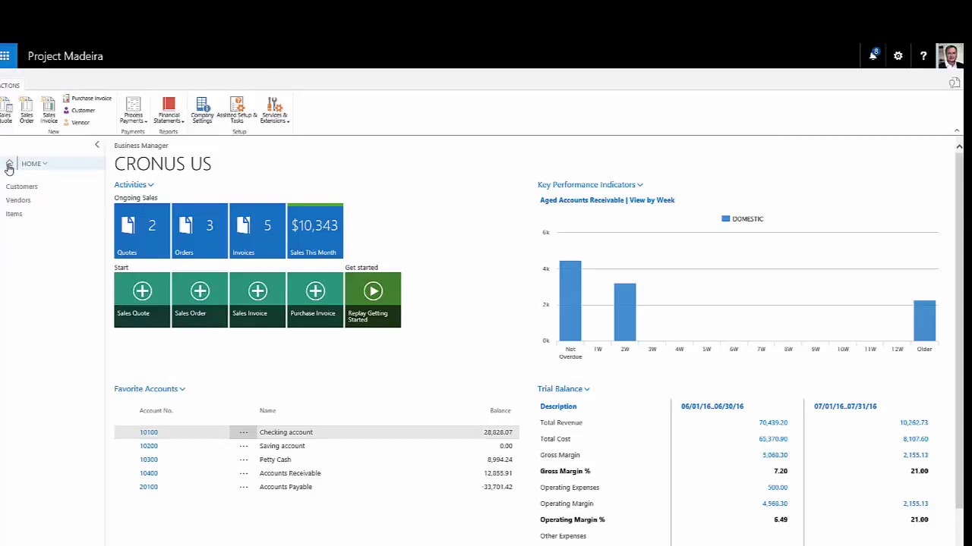
Step: From the home page, open checking account 10100 and view its general ledger entries
left_click(9, 167)
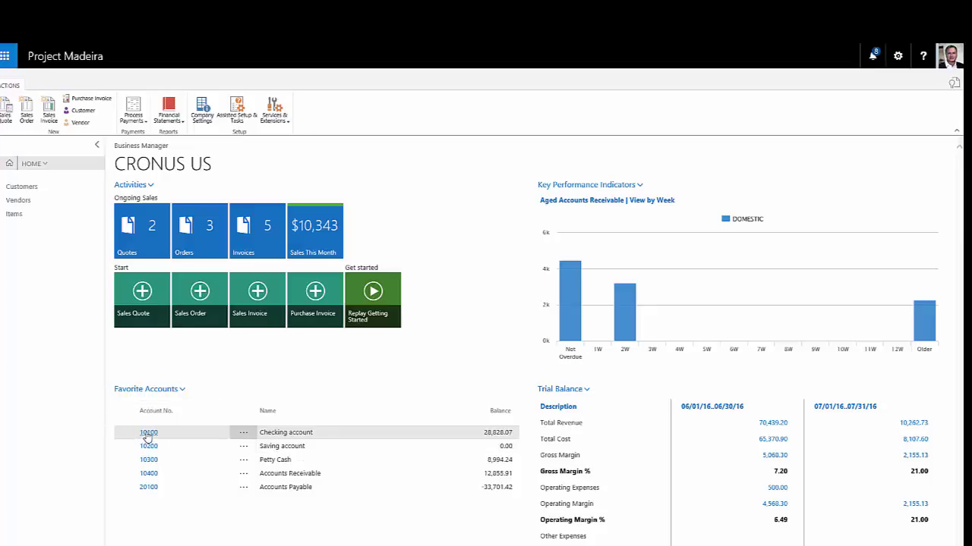
left_click(148, 433)
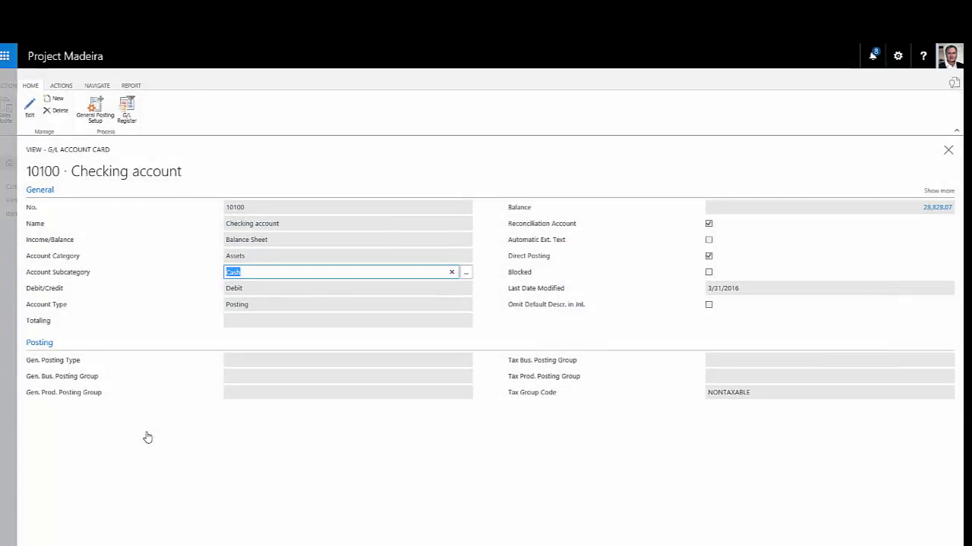
left_click(97, 86)
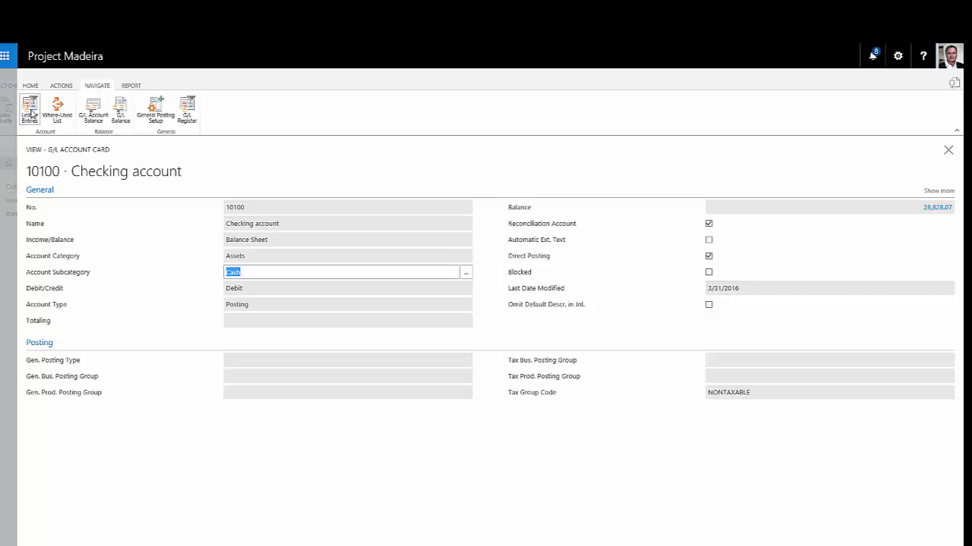
left_click(29, 111)
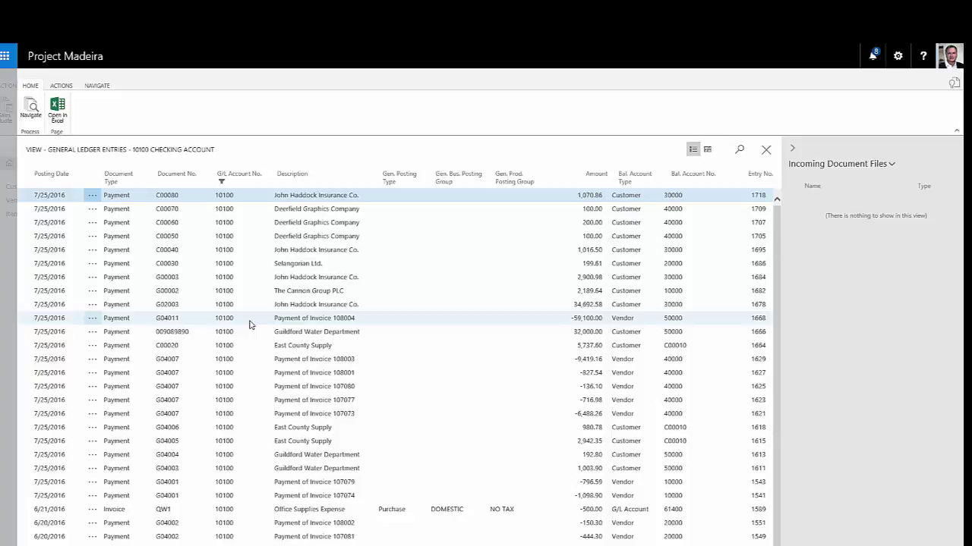